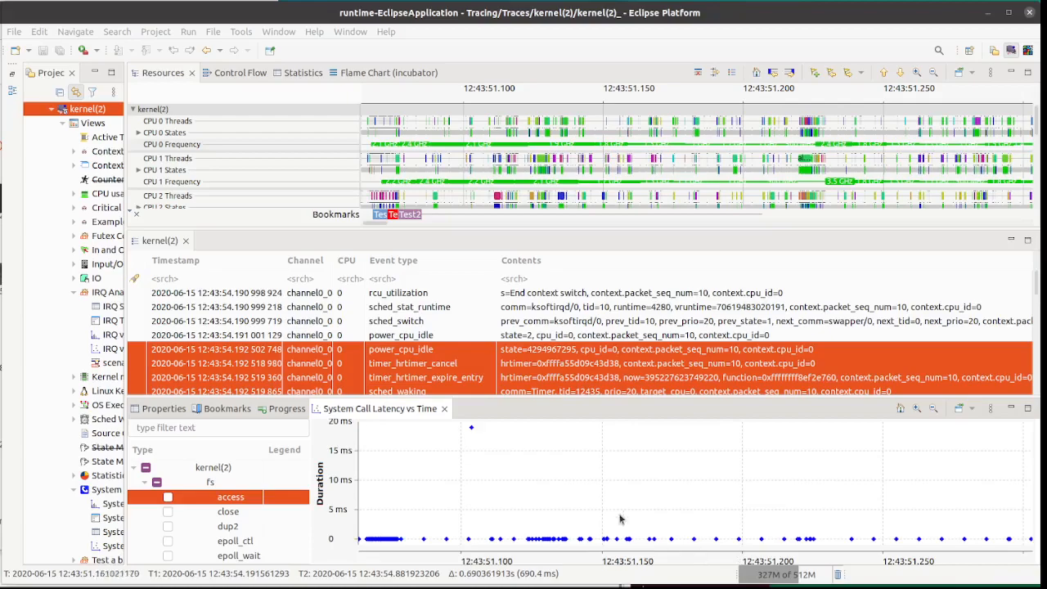
Step: Select a time range of about 11.8 ms around the isolated high-latency point in the System Call Latency vs Time chart
{"action": "left_click_drag", "start_coordinate": [467, 511], "coordinate": [544, 513]}
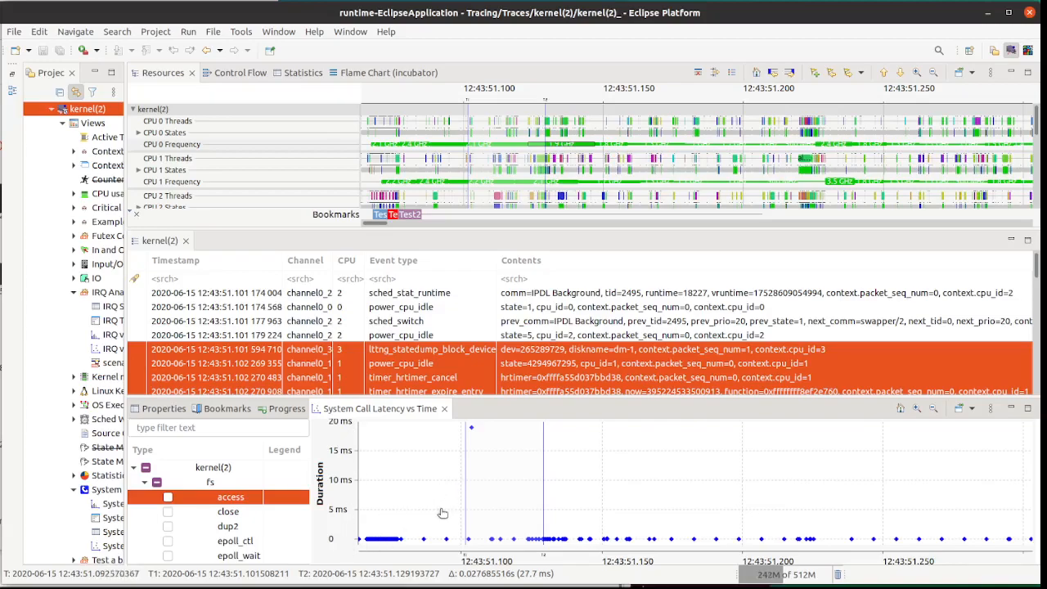
{"action": "left_click_drag", "start_coordinate": [456, 499], "coordinate": [489, 504]}
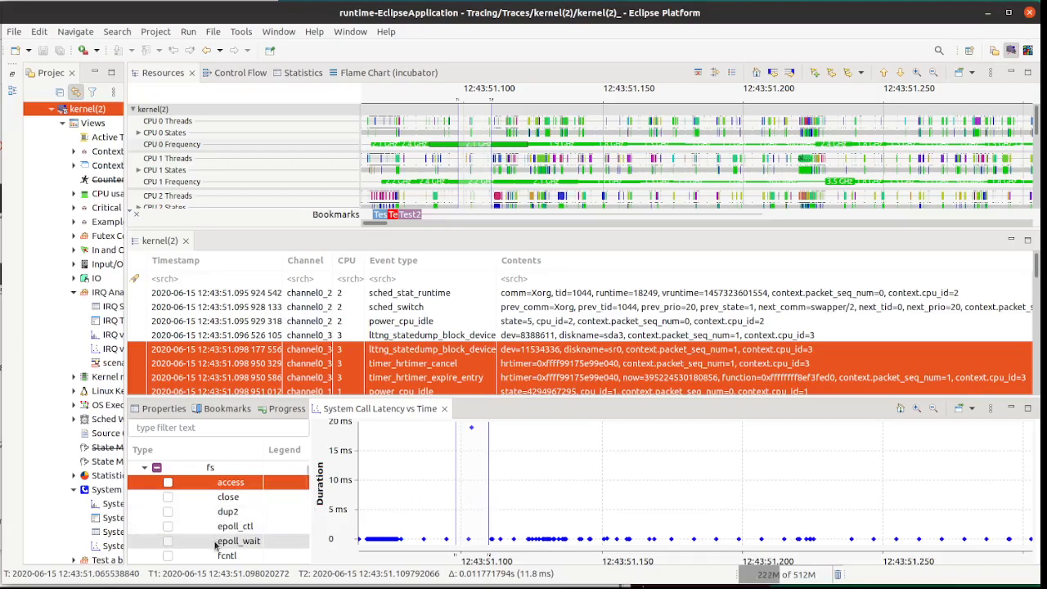
Step: Add the splice system call from the fs group to the latency chart
{"action": "scroll", "coordinate": [217, 544], "scroll_direction": "down", "scroll_amount": 1}
{"action": "scroll", "coordinate": [205, 549], "scroll_direction": "down", "scroll_amount": 3}
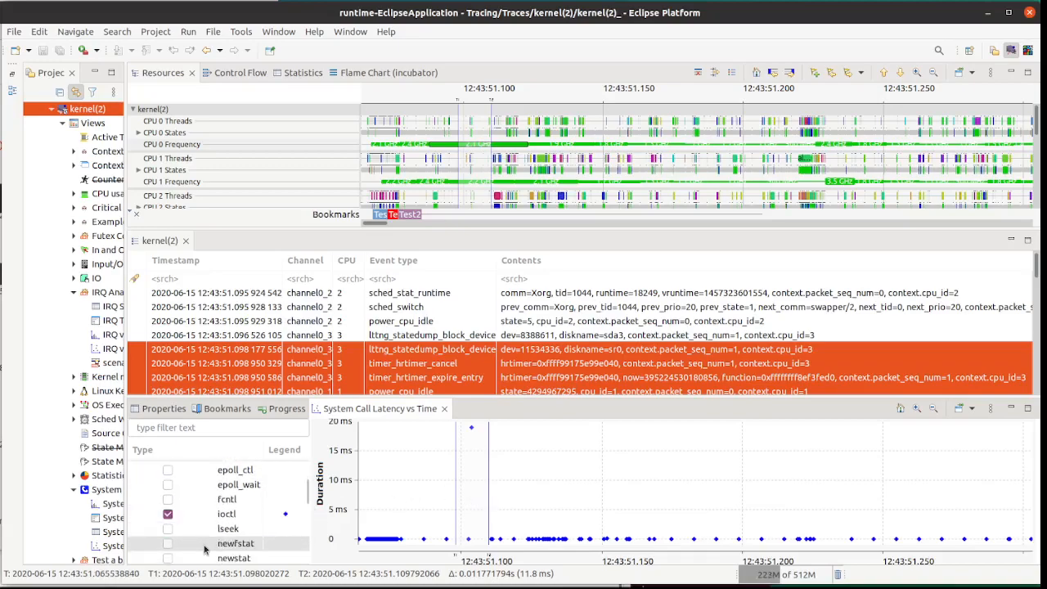
{"action": "scroll", "coordinate": [205, 549], "scroll_direction": "down", "scroll_amount": 1}
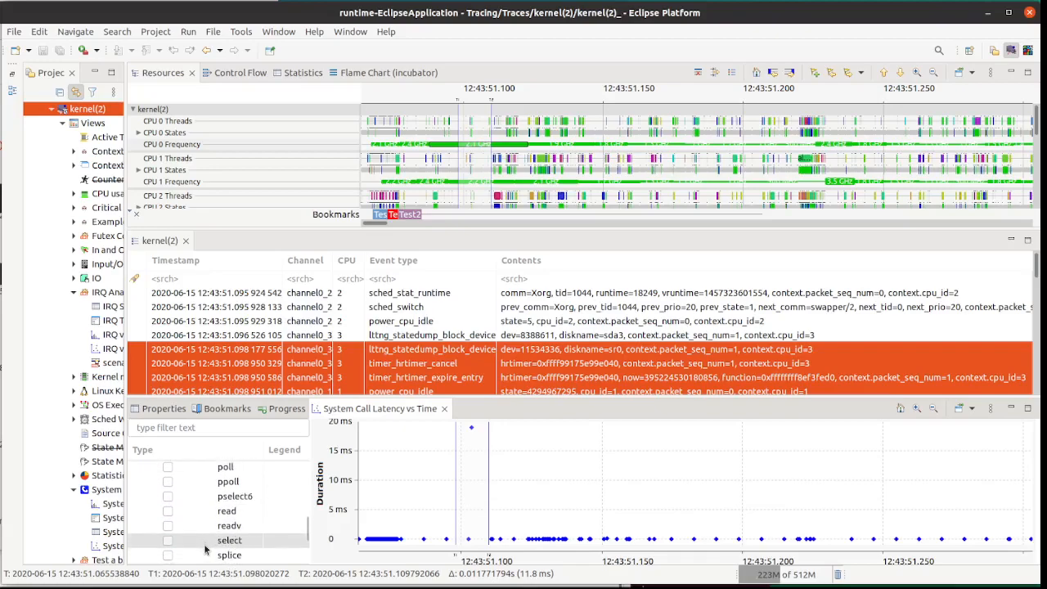
{"action": "scroll", "coordinate": [164, 543], "scroll_direction": "down", "scroll_amount": 1}
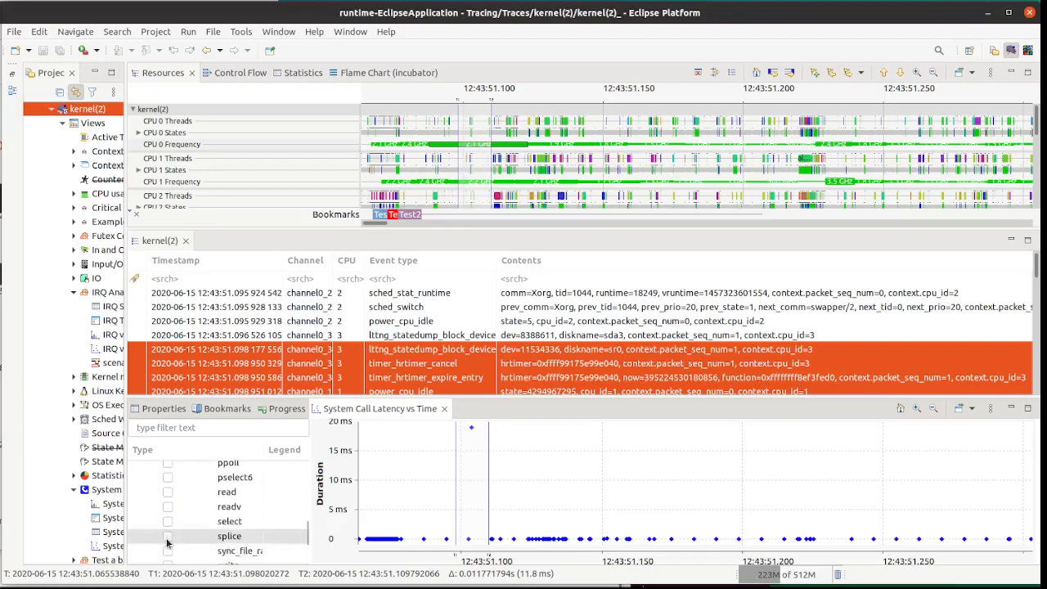
{"action": "left_click", "coordinate": [167, 538]}
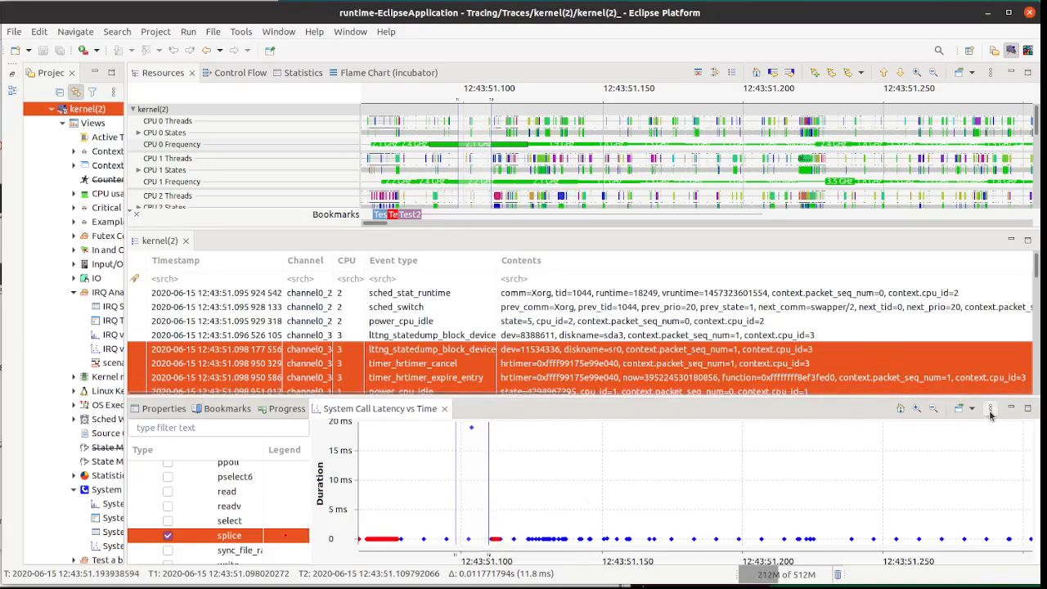
Step: Lock the latency chart's Y axis with a minimum of 0 and a maximum of 1000000
{"action": "left_click", "coordinate": [990, 412]}
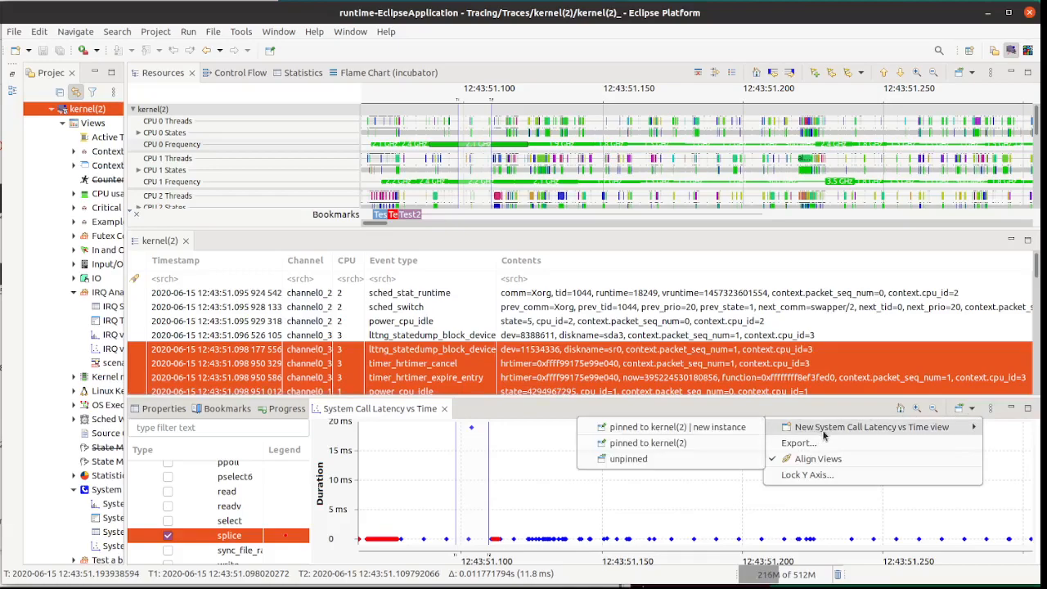
{"action": "left_click", "coordinate": [824, 477]}
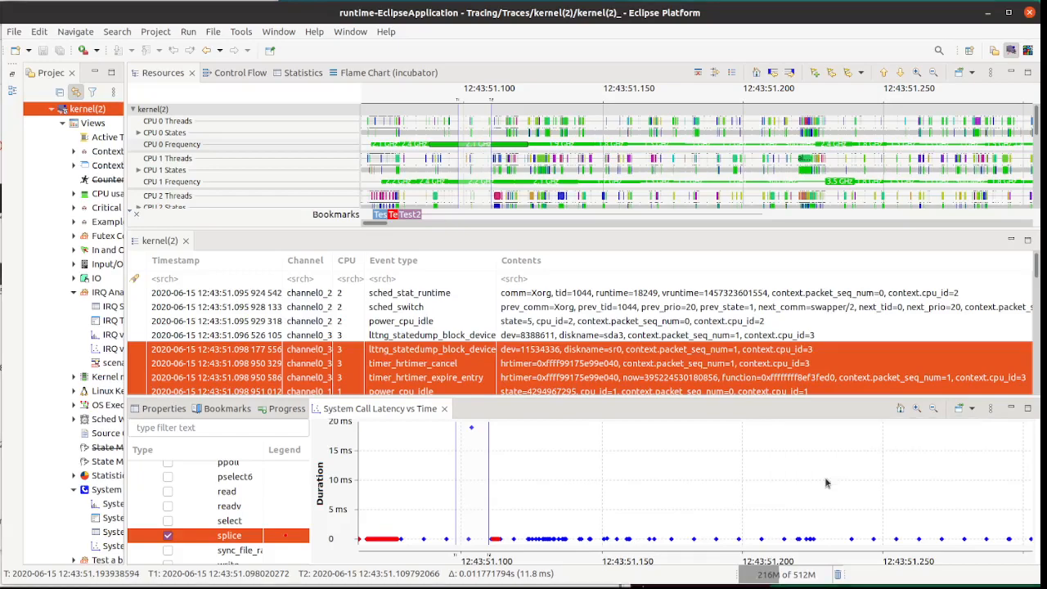
{"action": "triple_click", "coordinate": [543, 262]}
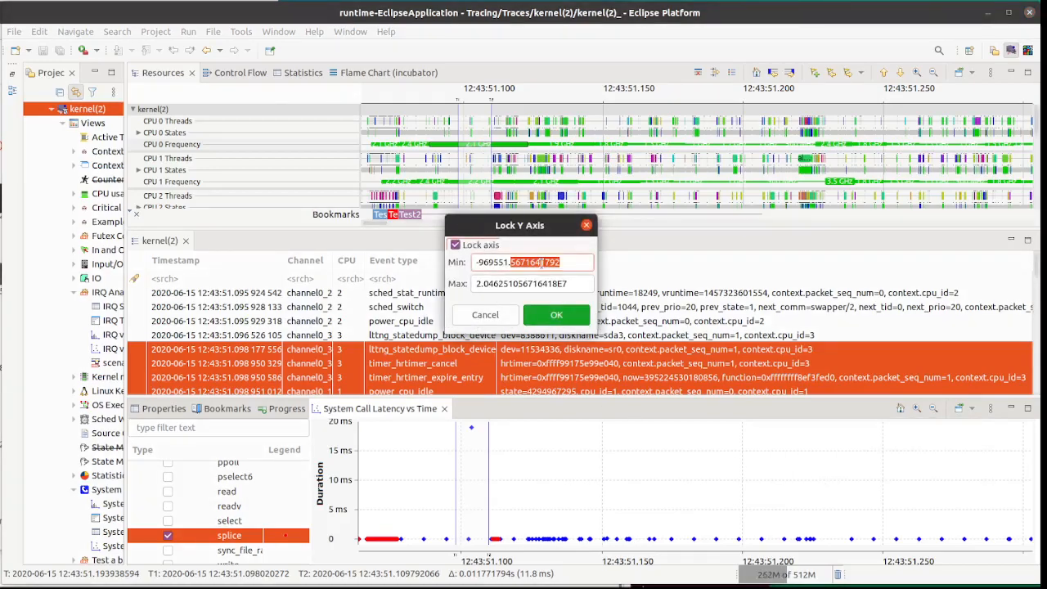
{"action": "type", "text": "0"}
{"action": "triple_click", "coordinate": [500, 284]}
{"action": "type", "text": "1"}
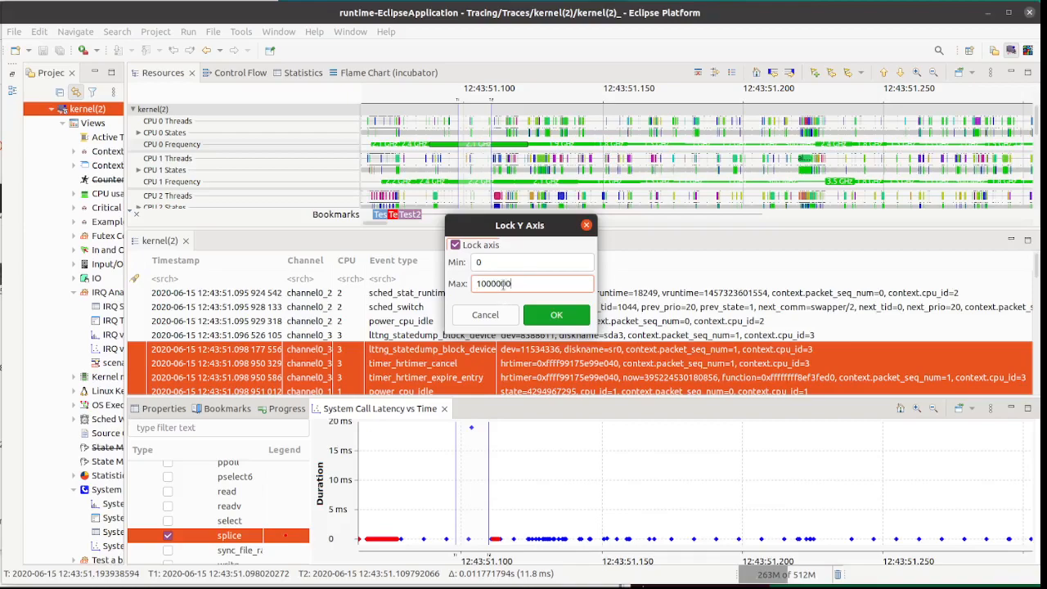
{"action": "left_click", "coordinate": [557, 316]}
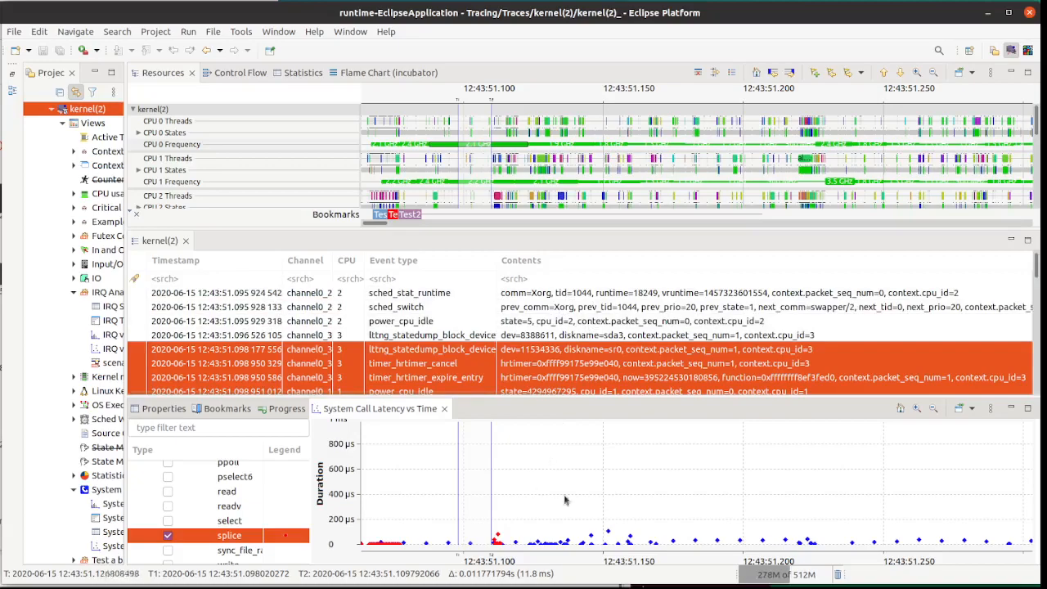
Step: Set the maximum of the latency chart's locked Y axis to 150000
{"action": "left_click", "coordinate": [990, 409]}
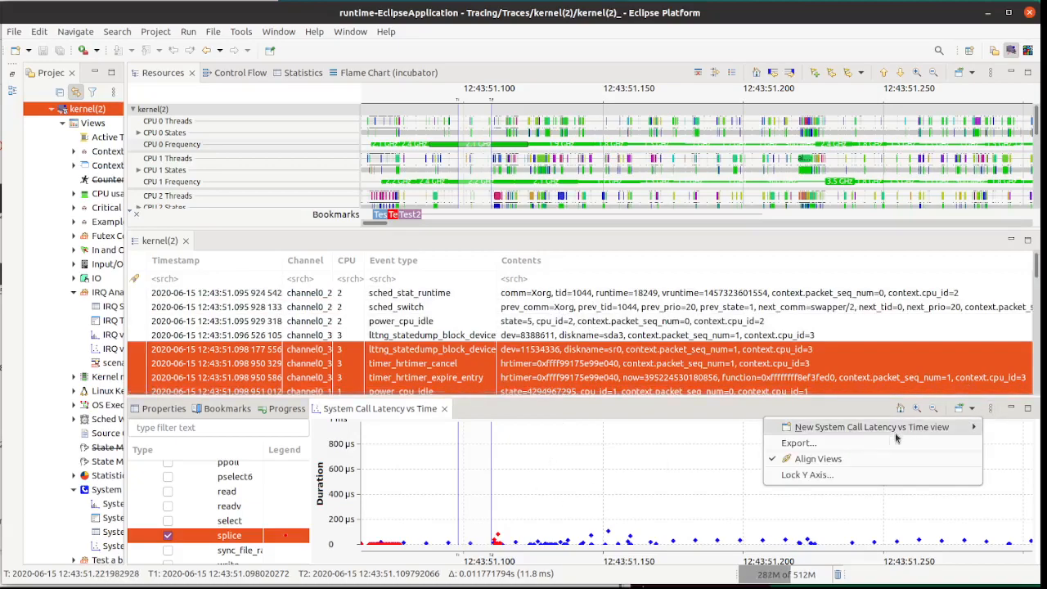
{"action": "left_click", "coordinate": [857, 475]}
{"action": "left_click", "coordinate": [489, 283]}
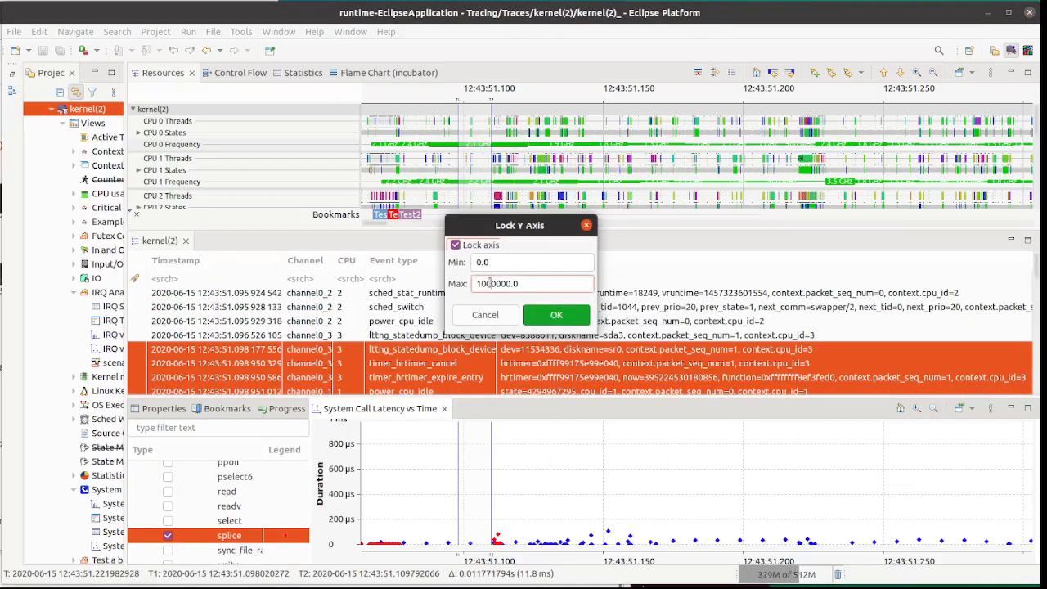
{"action": "left_click_drag", "start_coordinate": [490, 283], "coordinate": [446, 284]}
{"action": "left_click", "coordinate": [563, 319]}
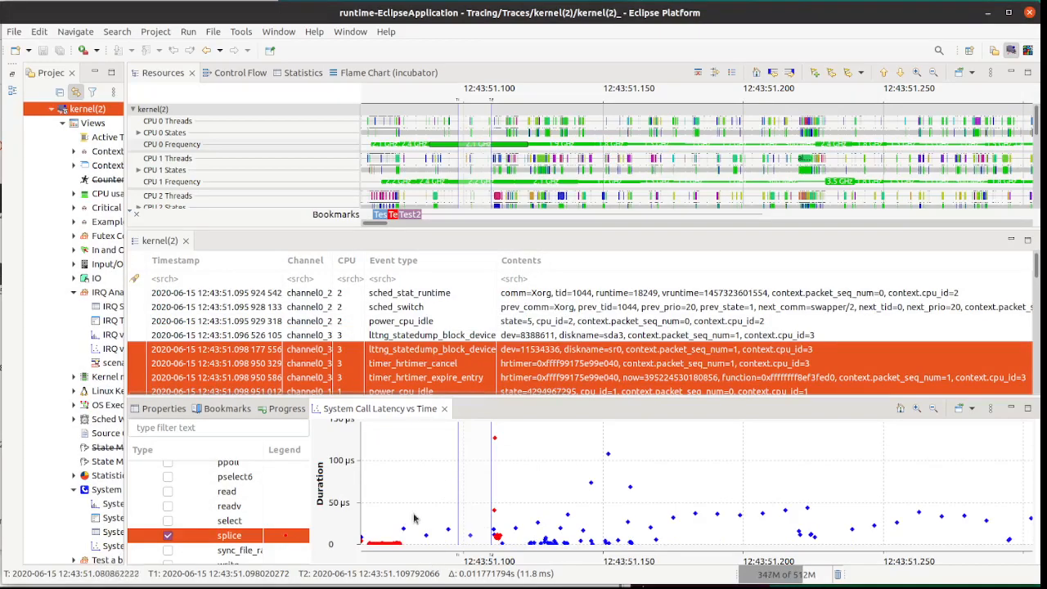
Step: Examine the ioctl and splice latencies along the time axis up to about 12:43:51.400 and return to the starting range
{"action": "left_click_drag", "start_coordinate": [781, 522], "coordinate": [622, 511]}
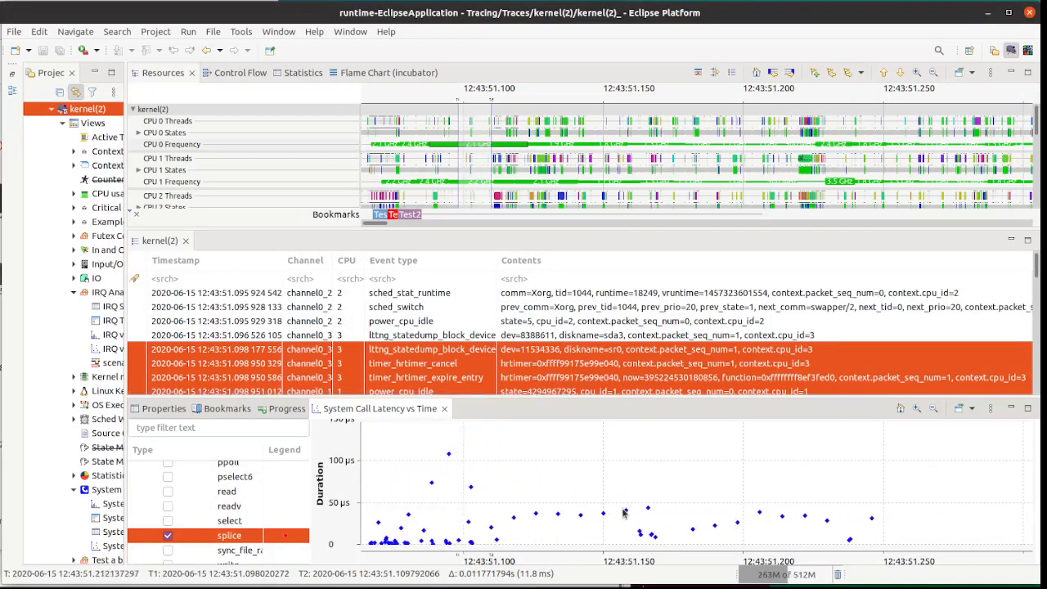
{"action": "left_click_drag", "start_coordinate": [826, 528], "coordinate": [584, 530]}
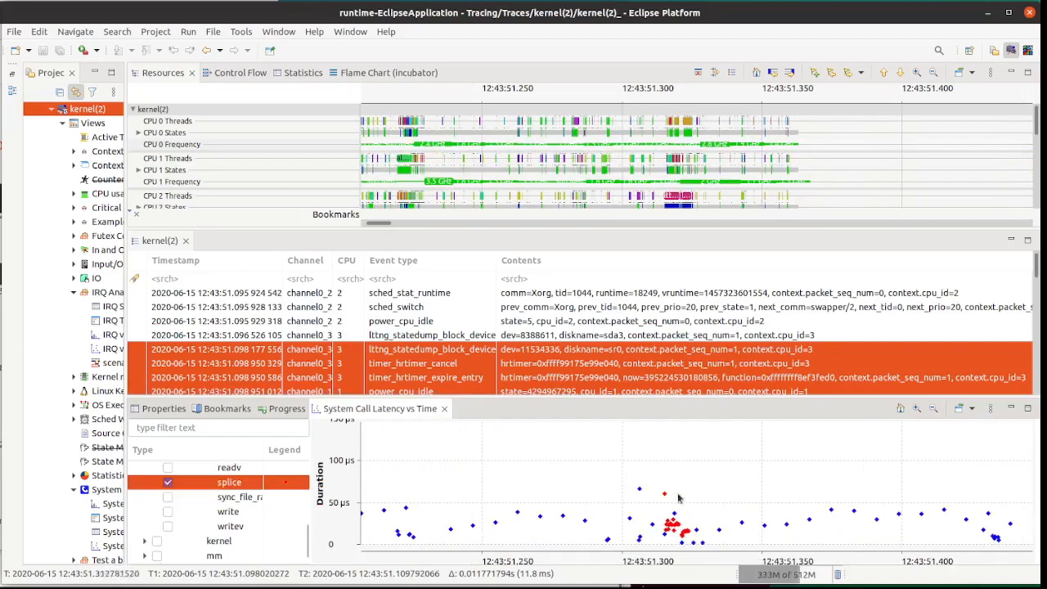
{"action": "mouse_move", "coordinate": [522, 515]}
{"action": "left_mouse_down"}
{"action": "mouse_move", "coordinate": [866, 515]}
{"action": "mouse_move", "coordinate": [600, 511]}
{"action": "mouse_move", "coordinate": [508, 497]}
{"action": "left_mouse_up"}
{"action": "left_click_drag", "start_coordinate": [701, 496], "coordinate": [604, 495]}
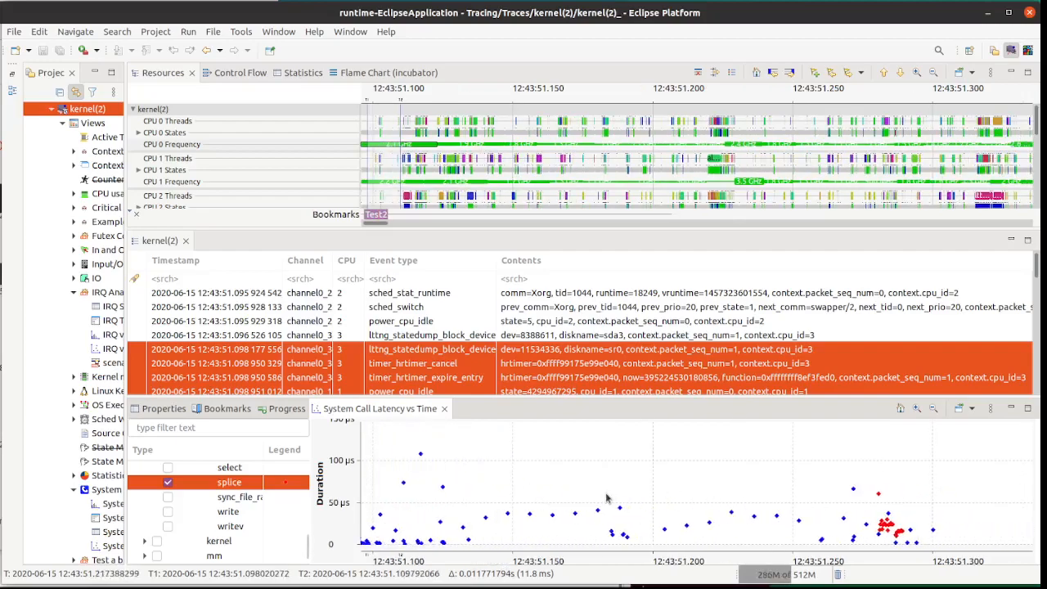
{"action": "left_click_drag", "start_coordinate": [524, 498], "coordinate": [650, 495]}
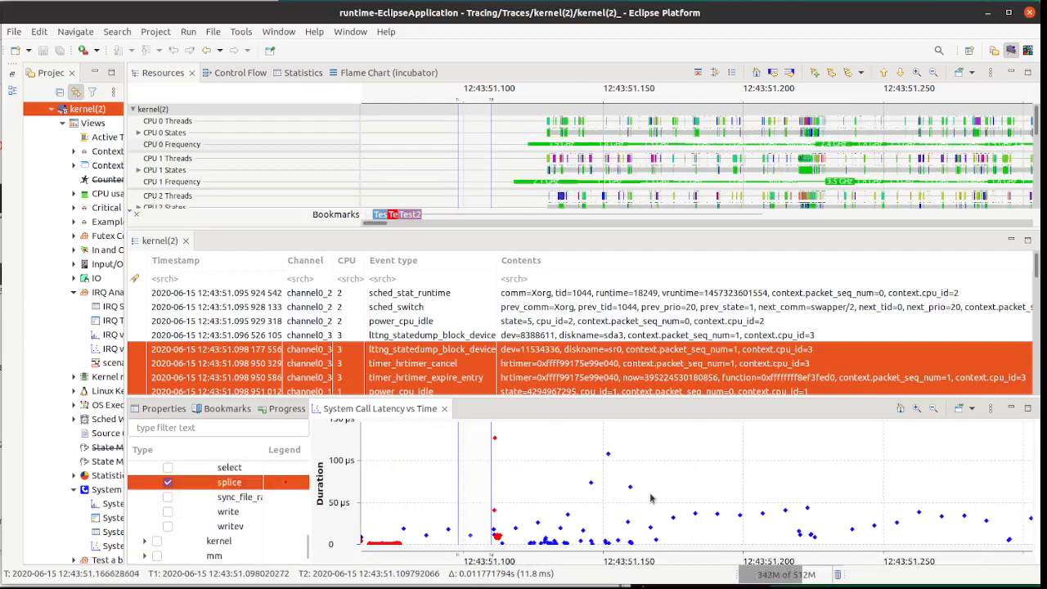
Step: Plot the write system call in the latency chart and remove it again
{"action": "scroll", "coordinate": [203, 530], "scroll_direction": "down", "scroll_amount": 1}
{"action": "left_click", "coordinate": [167, 498]}
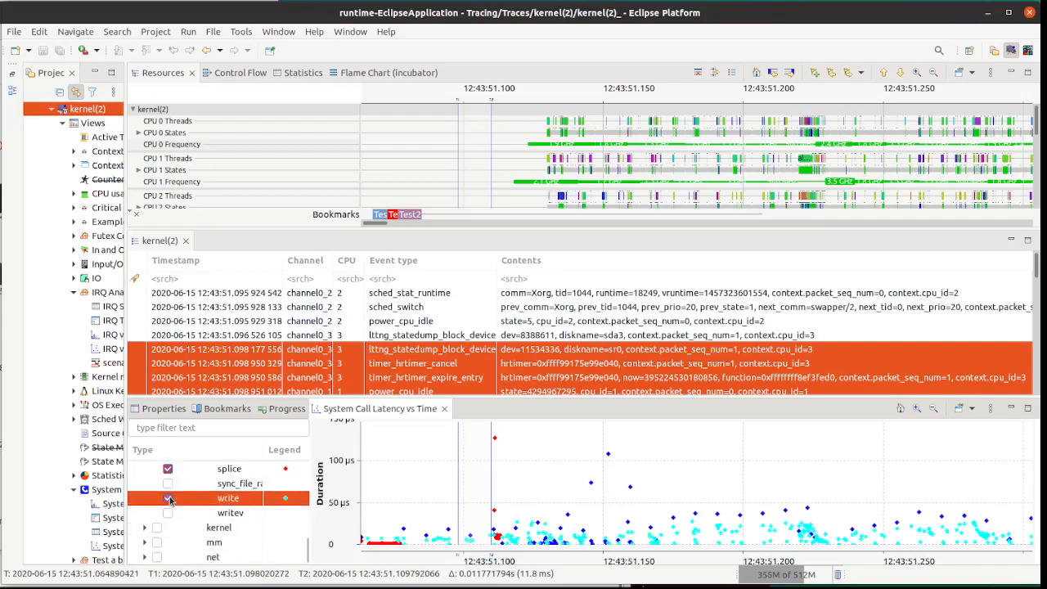
{"action": "left_click", "coordinate": [168, 498]}
Step: Filter the system call list by "nano" and add nanosleep to the latency chart
{"action": "left_click", "coordinate": [183, 428]}
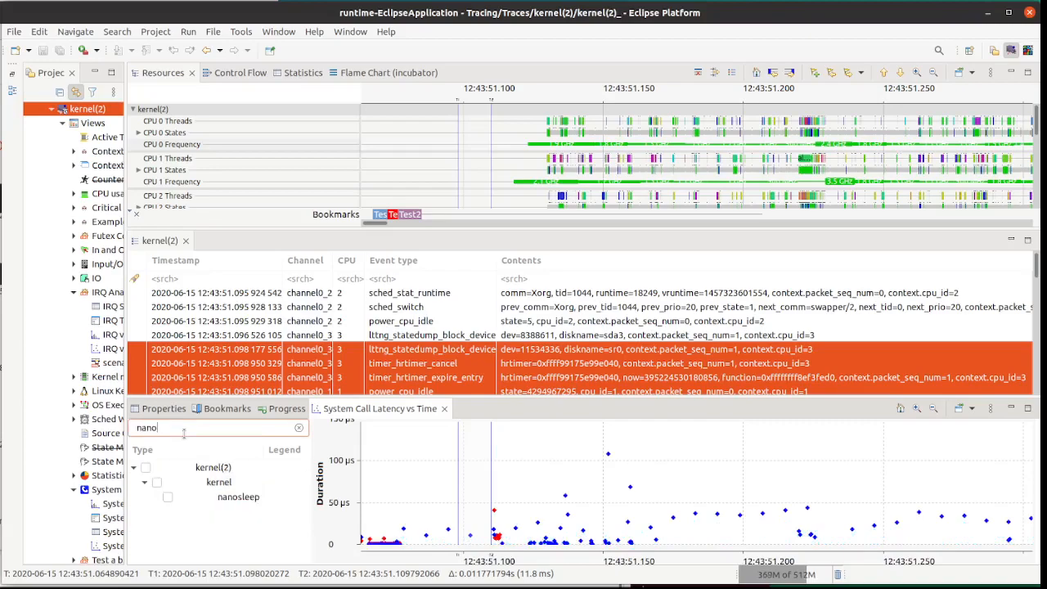
{"action": "left_click", "coordinate": [168, 497]}
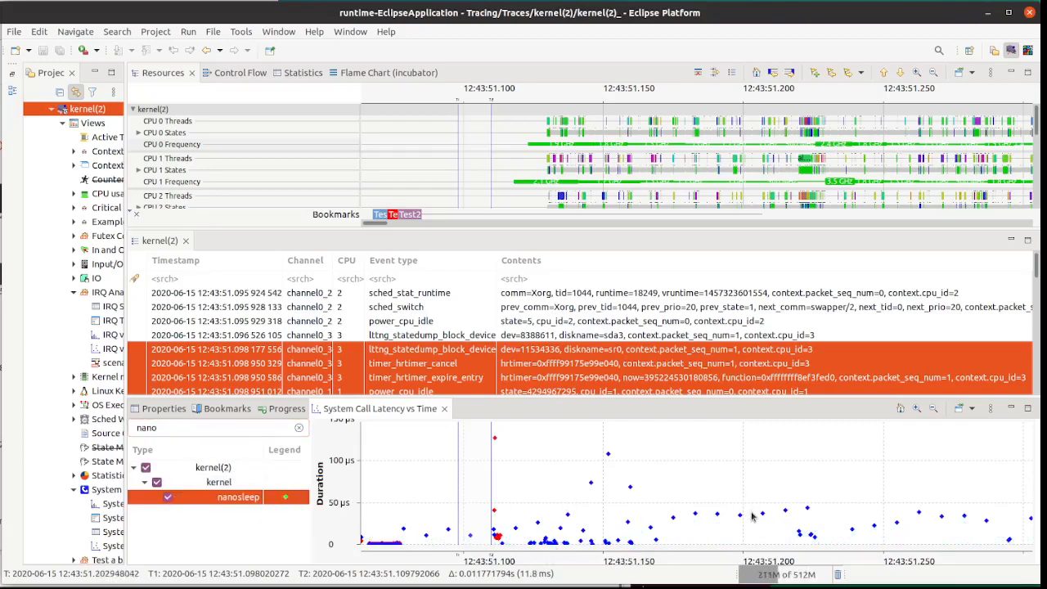
Step: Widen the displayed time range and unlock the latency chart's Y axis
{"action": "scroll", "coordinate": [581, 508], "scroll_direction": "down", "scroll_amount": 1}
{"action": "left_click", "coordinate": [581, 509]}
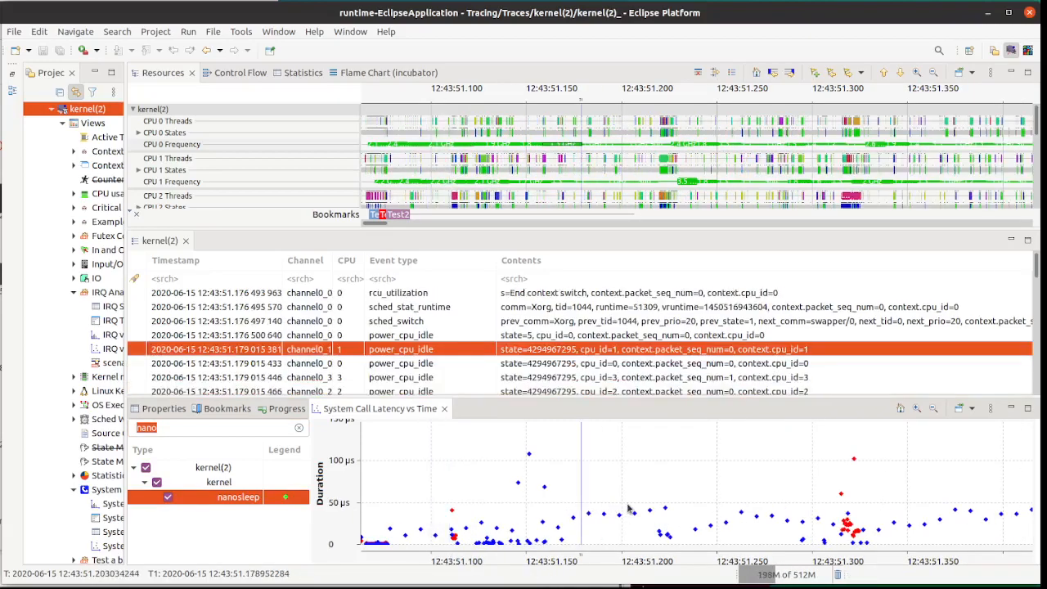
{"action": "scroll", "coordinate": [882, 435], "scroll_direction": "down", "scroll_amount": 1}
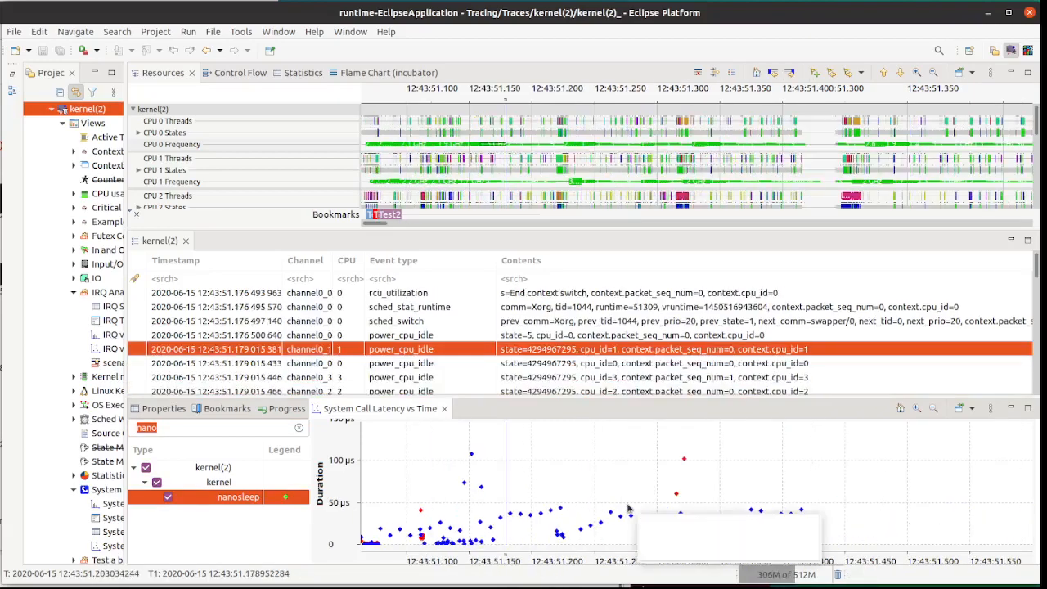
{"action": "left_click", "coordinate": [990, 408]}
{"action": "left_click", "coordinate": [895, 481]}
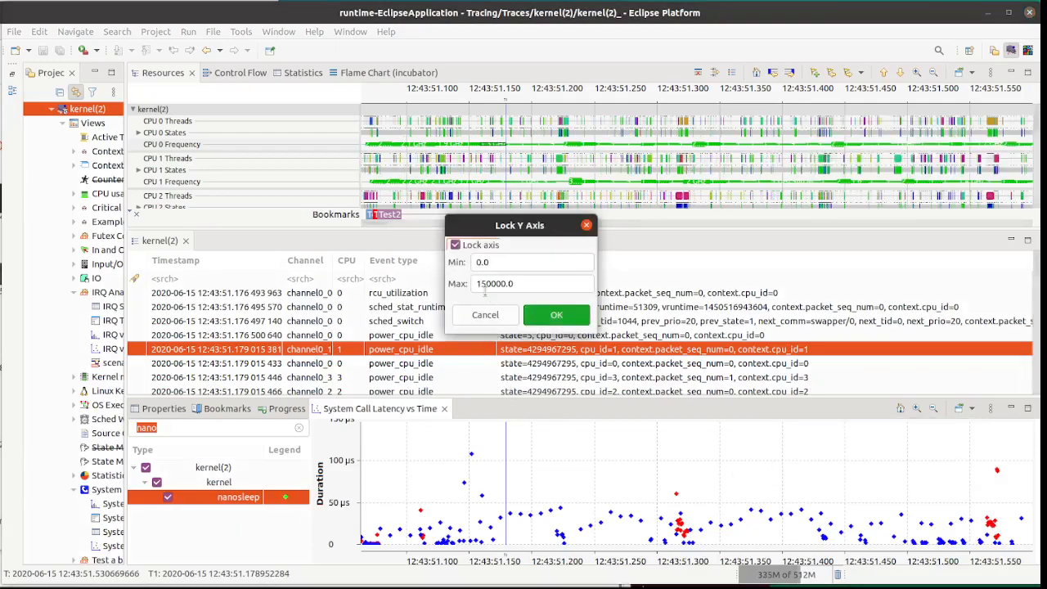
{"action": "left_click", "coordinate": [539, 315]}
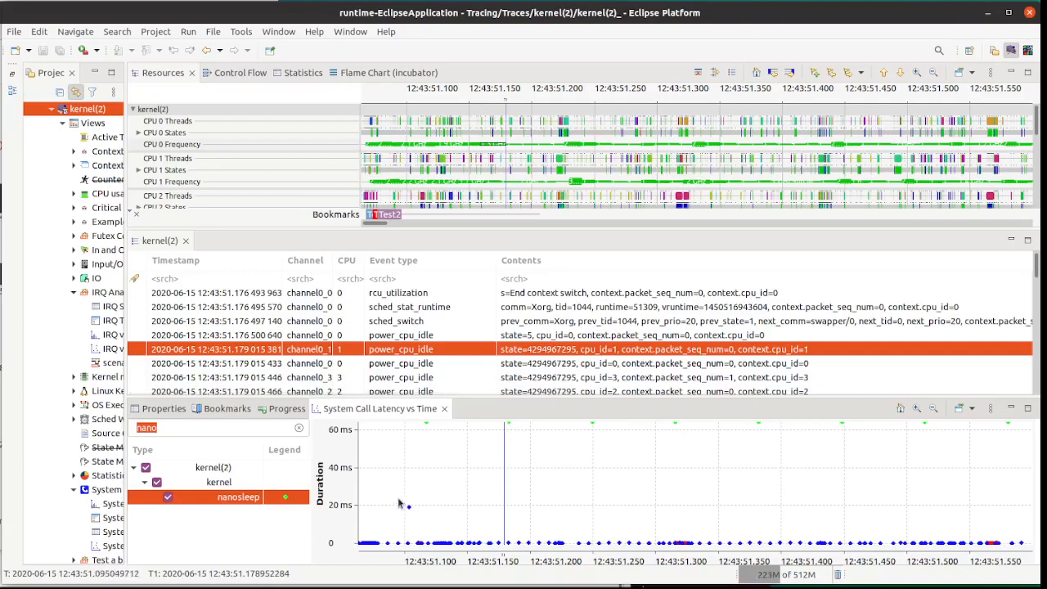
Step: Create a new unpinned System Call Latency vs Time view and dock it beside the kernel(2) events table
{"action": "left_click", "coordinate": [972, 408]}
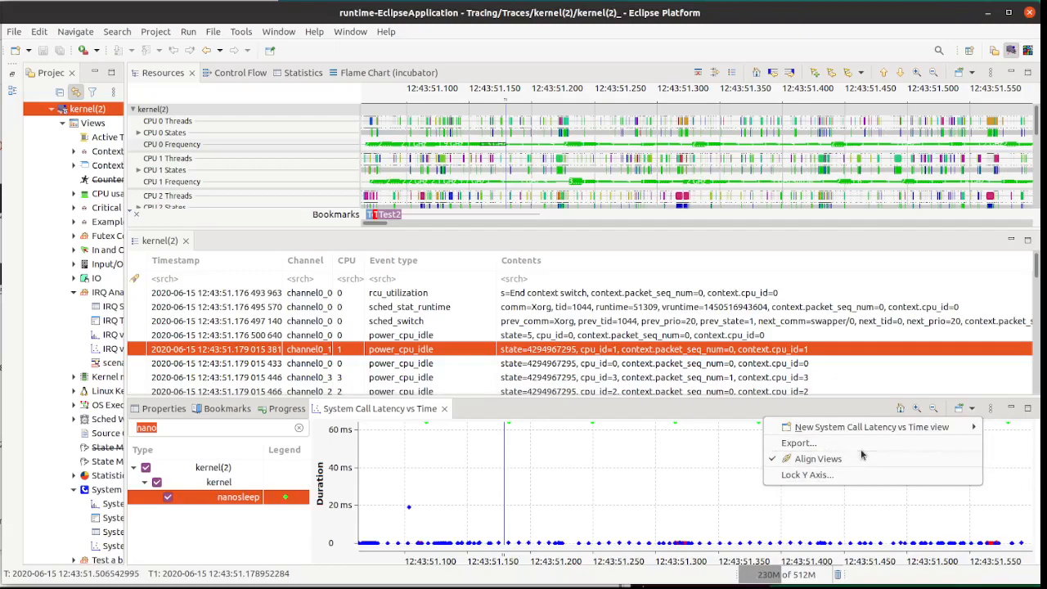
{"action": "mouse_move", "coordinate": [858, 436]}
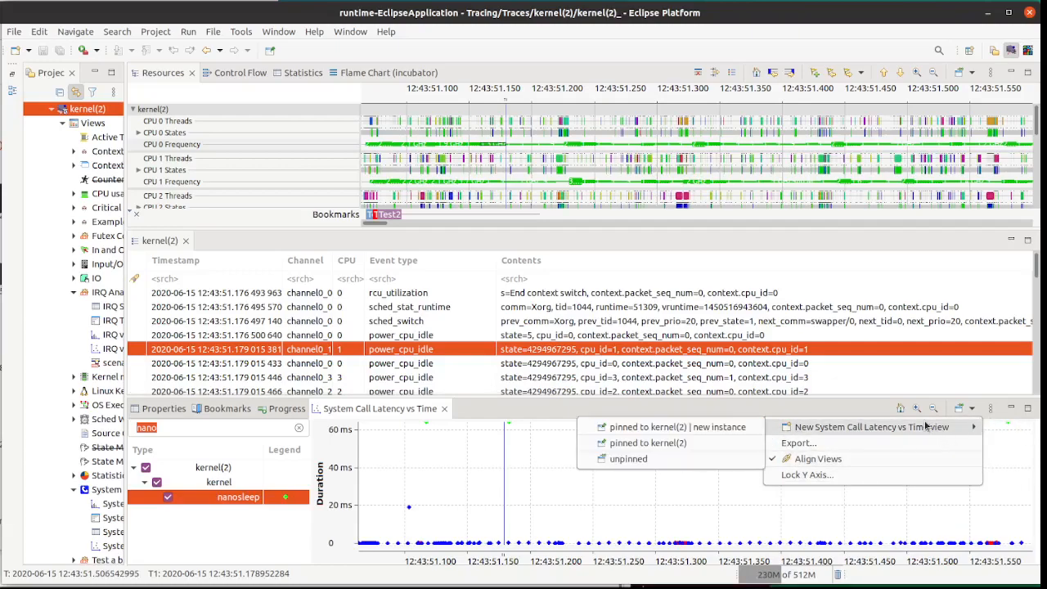
{"action": "left_click", "coordinate": [668, 459]}
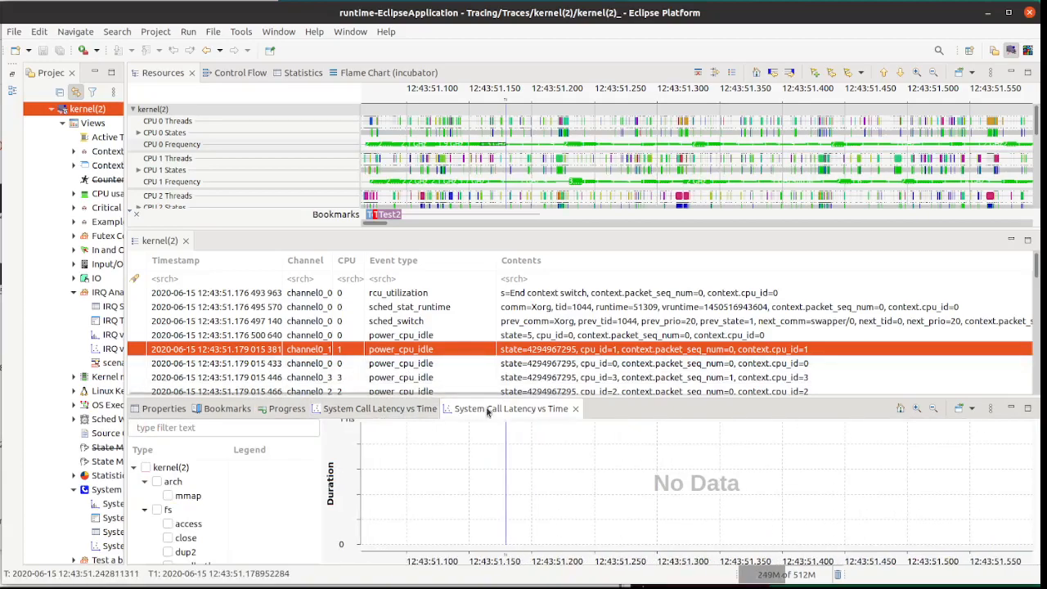
{"action": "left_click_drag", "start_coordinate": [488, 411], "coordinate": [245, 246]}
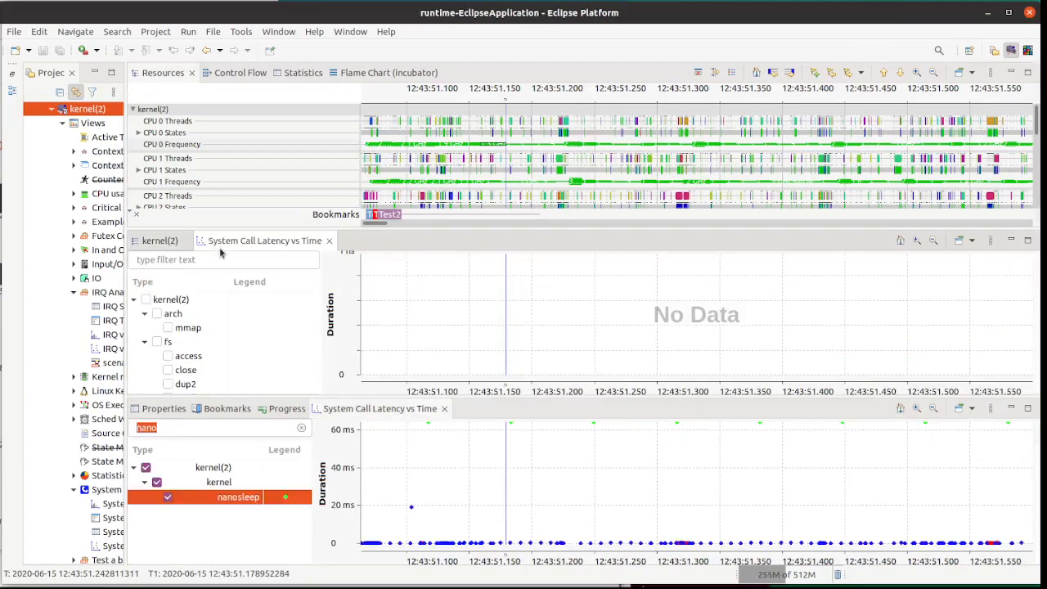
Step: Filter the new latency view's system calls by "nano" and plot nanosleep there
{"action": "left_click", "coordinate": [175, 261]}
{"action": "left_click", "coordinate": [167, 329]}
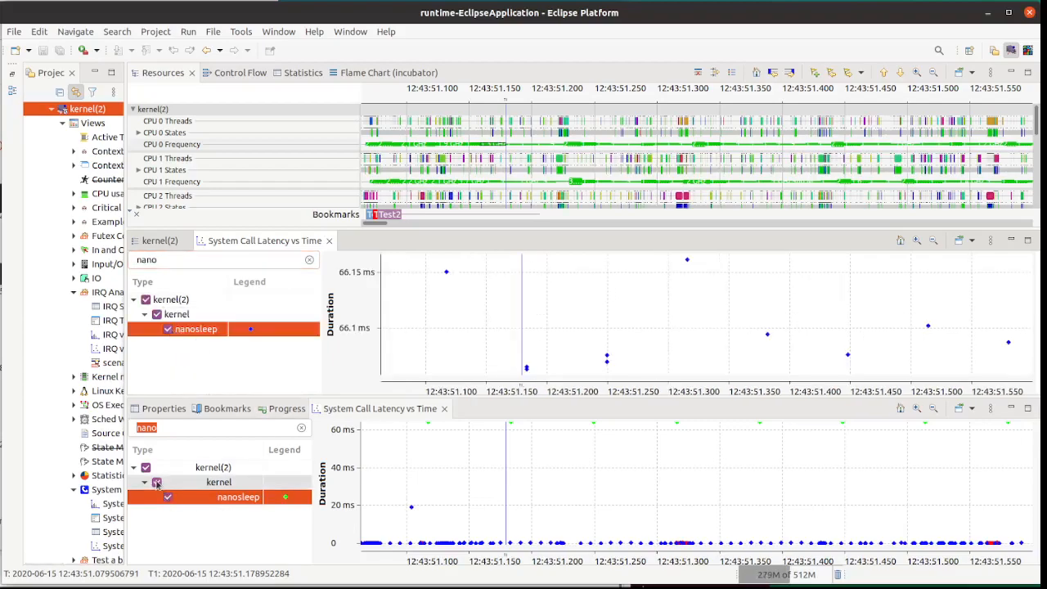
Step: Clear the "nano" filter in the original latency view and remove nanosleep from its chart
{"action": "left_click", "coordinate": [300, 427]}
{"action": "scroll", "coordinate": [176, 504], "scroll_direction": "down", "scroll_amount": 6}
{"action": "left_click", "coordinate": [167, 531]}
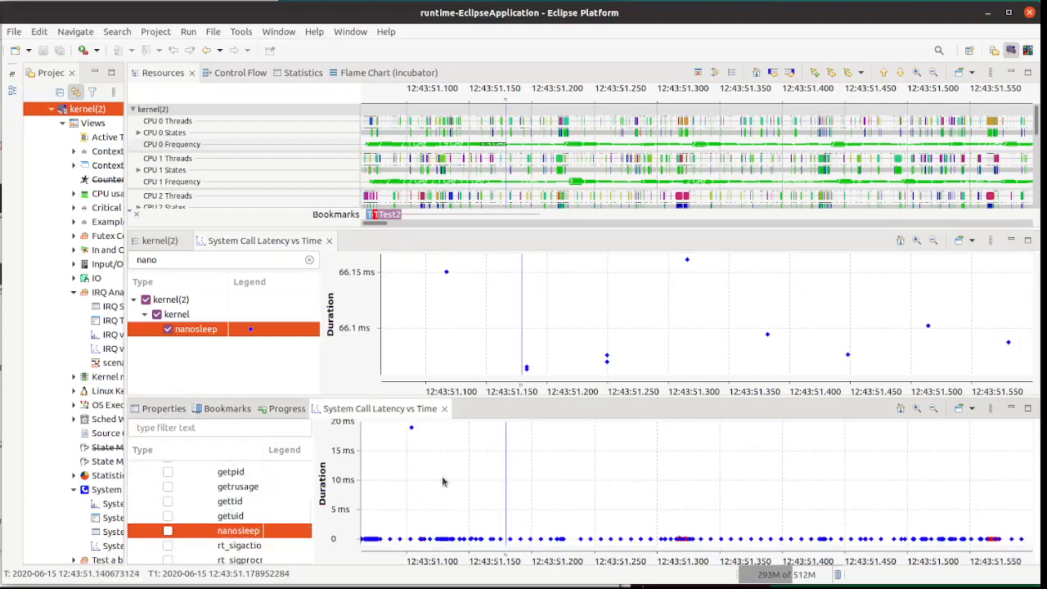
Step: Remove the ioctl system call from the original latency chart so only splice is plotted
{"action": "left_click", "coordinate": [499, 508]}
{"action": "scroll", "coordinate": [205, 516], "scroll_direction": "down", "scroll_amount": 1}
{"action": "scroll", "coordinate": [204, 515], "scroll_direction": "up", "scroll_amount": 7}
{"action": "scroll", "coordinate": [173, 500], "scroll_direction": "down", "scroll_amount": 4}
{"action": "left_click", "coordinate": [168, 499]}
{"action": "left_click", "coordinate": [167, 498]}
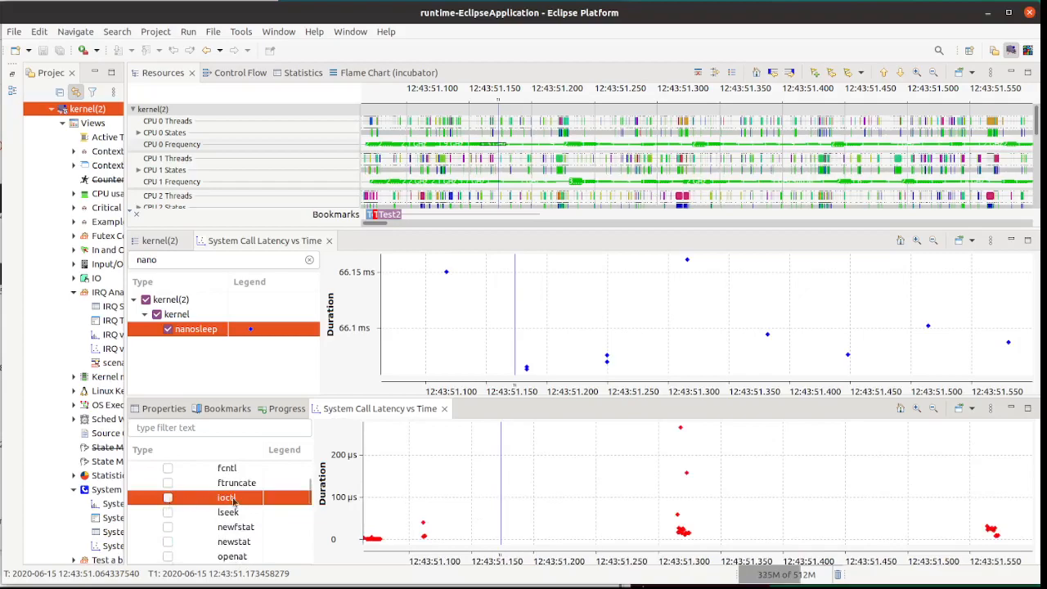
Step: Compare the splice and nanosleep latencies in the two charts over a wider time range extending to about 12:43:52.000
{"action": "scroll", "coordinate": [249, 519], "scroll_direction": "down", "scroll_amount": 2}
{"action": "scroll", "coordinate": [253, 516], "scroll_direction": "down", "scroll_amount": 2}
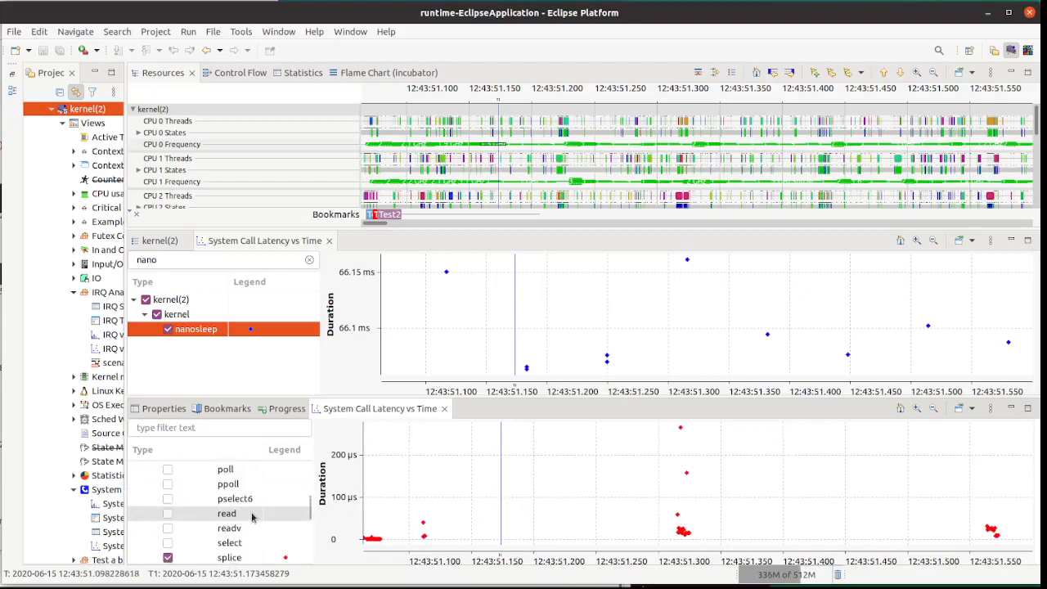
{"action": "left_click_drag", "start_coordinate": [783, 466], "coordinate": [573, 473]}
{"action": "left_click_drag", "start_coordinate": [813, 477], "coordinate": [650, 481]}
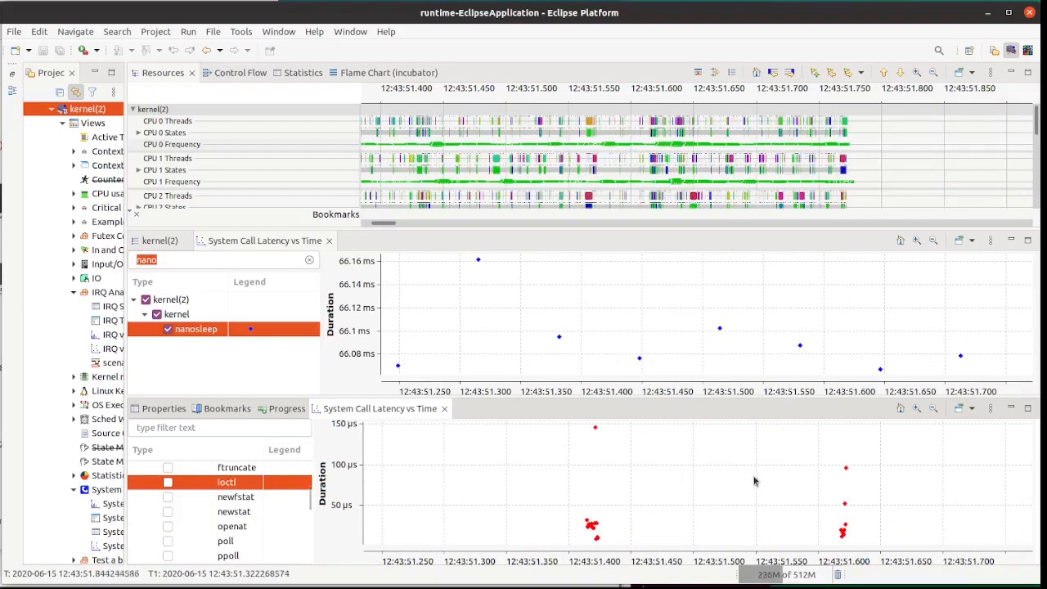
{"action": "scroll", "coordinate": [599, 497], "scroll_direction": "down", "scroll_amount": 2}
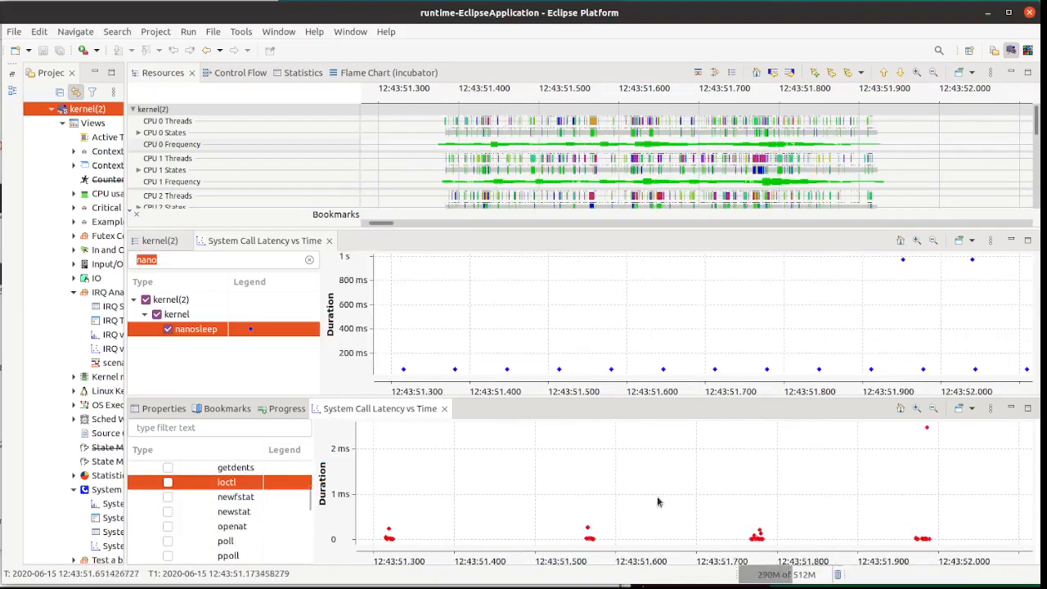
Step: Select the time range from about 12:43:51.870 to 12:43:52.260 in the nanosleep latency chart, with the view zoomed out past 12:43:53.200
{"action": "scroll", "coordinate": [657, 501], "scroll_direction": "down", "scroll_amount": 1}
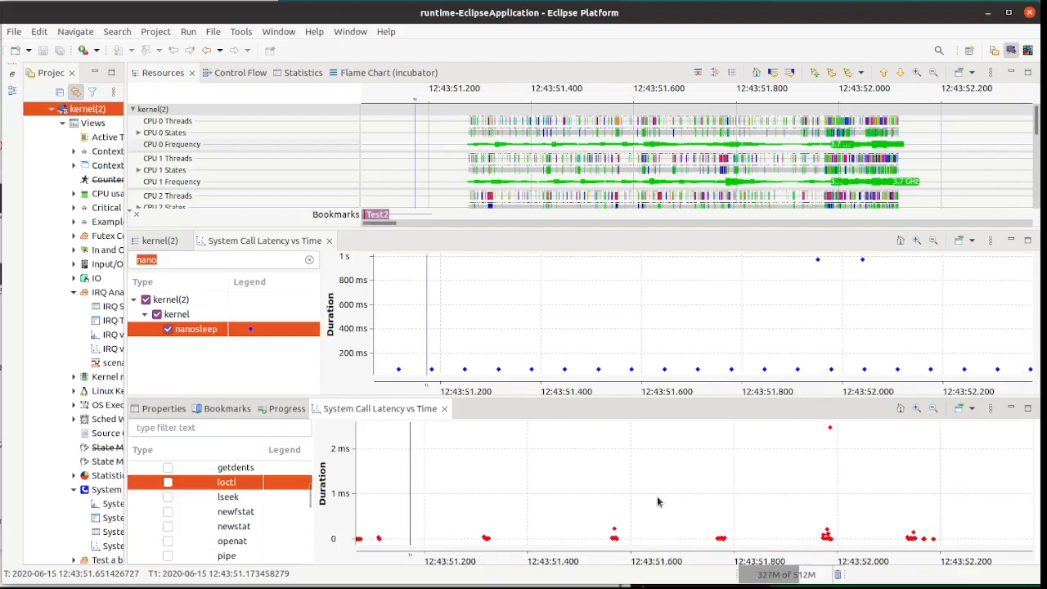
{"action": "scroll", "coordinate": [657, 498], "scroll_direction": "down", "scroll_amount": 1}
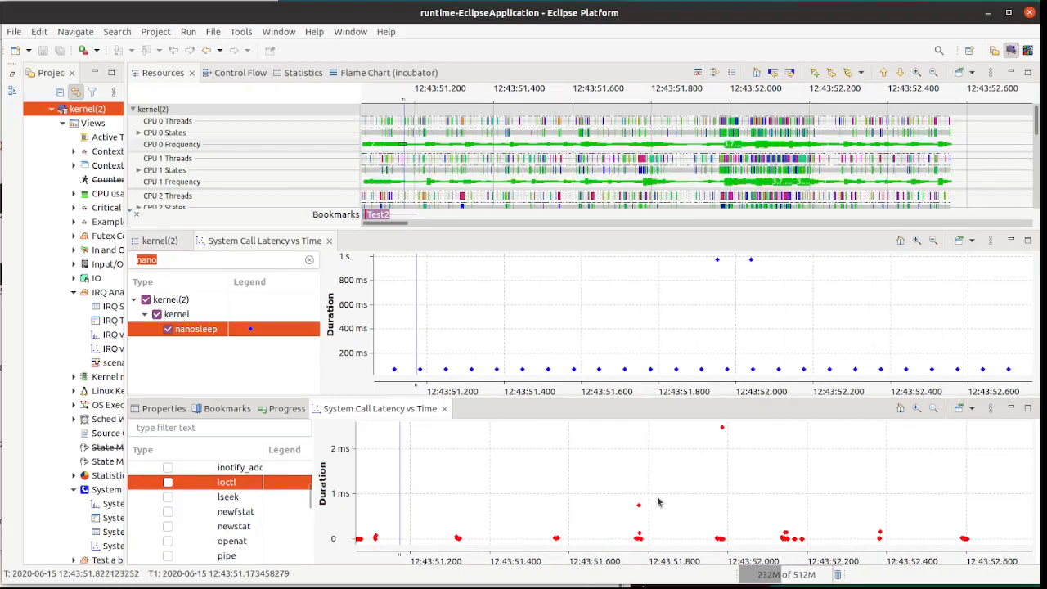
{"action": "scroll", "coordinate": [660, 499], "scroll_direction": "down", "scroll_amount": 1}
{"action": "scroll", "coordinate": [745, 483], "scroll_direction": "down", "scroll_amount": 1}
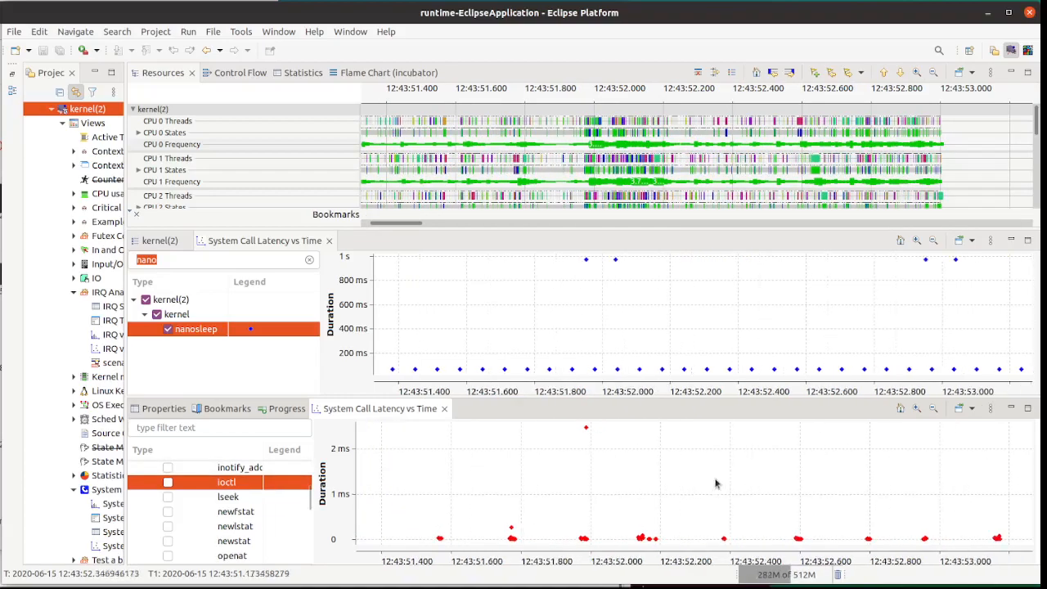
{"action": "scroll", "coordinate": [671, 483], "scroll_direction": "down", "scroll_amount": 1}
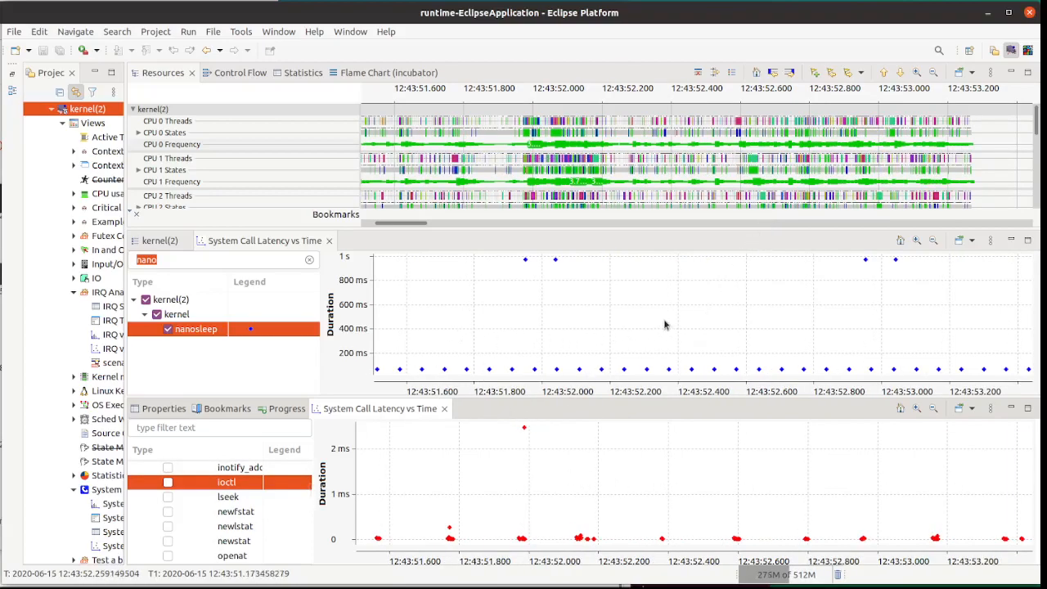
{"action": "left_click_drag", "start_coordinate": [498, 316], "coordinate": [629, 304]}
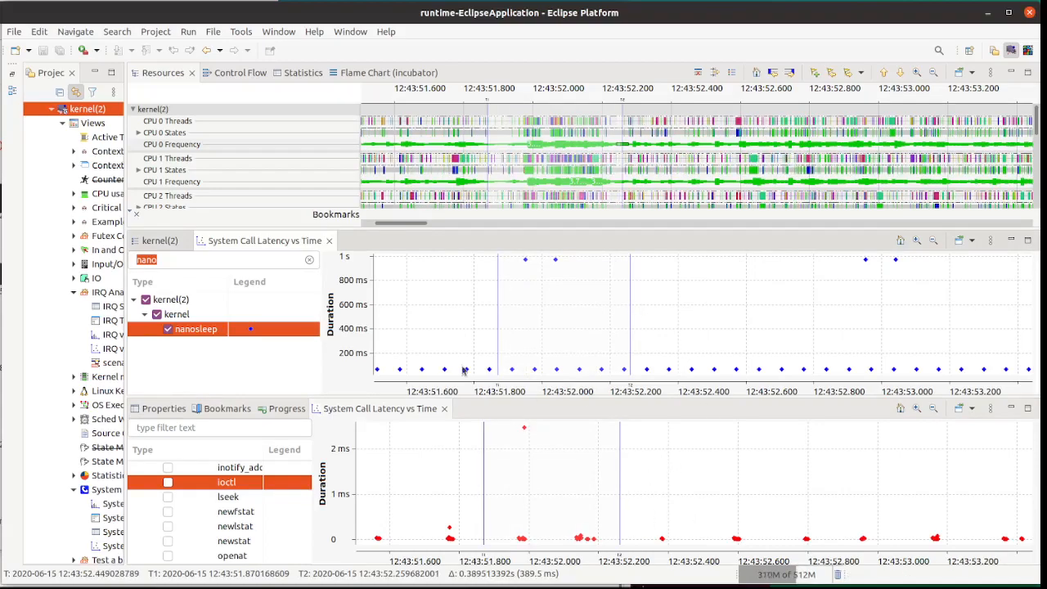
Step: Narrow the nanosleep view's system call list so its plot lines up with the splice chart over the same time range
{"action": "left_click_drag", "start_coordinate": [326, 331], "coordinate": [307, 331]}
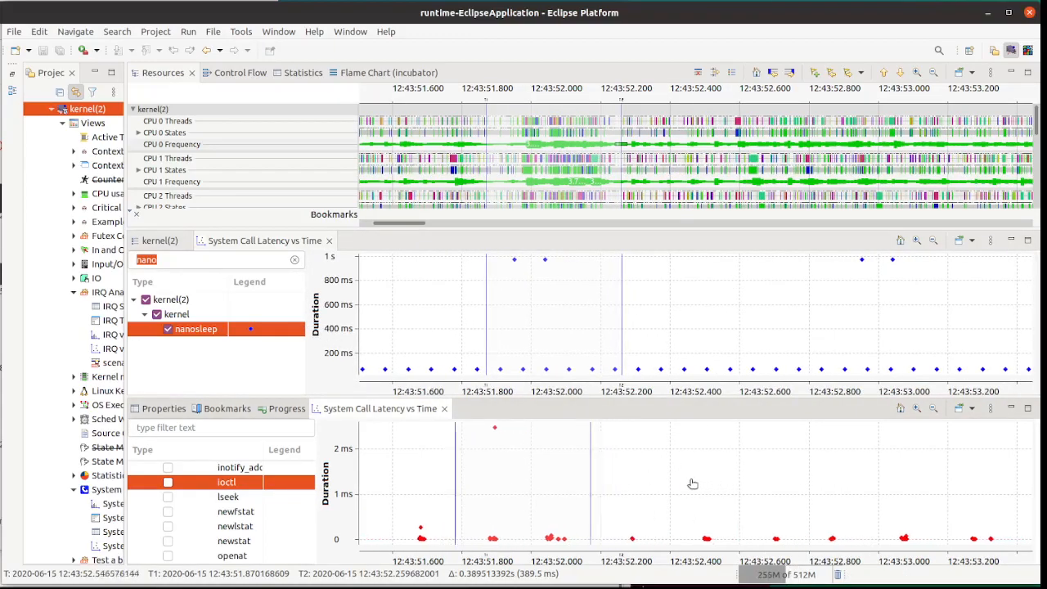
{"action": "scroll", "coordinate": [646, 487], "scroll_direction": "right", "scroll_amount": 3}
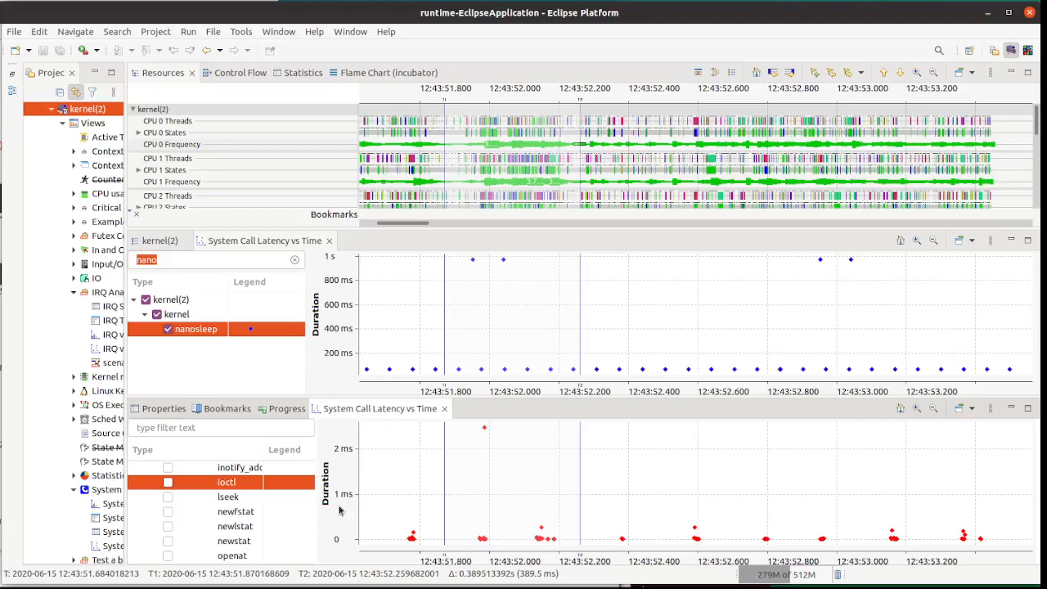
Step: Open Give Feedback / Report Bugs and switch to the other window
{"action": "left_click", "coordinate": [323, 33]}
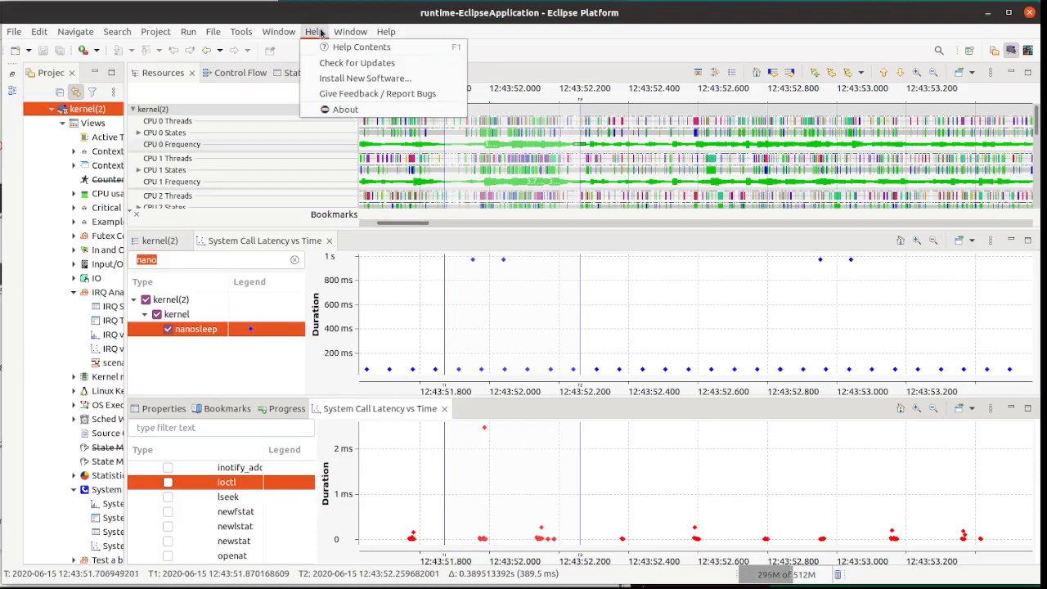
{"action": "left_click", "coordinate": [353, 95]}
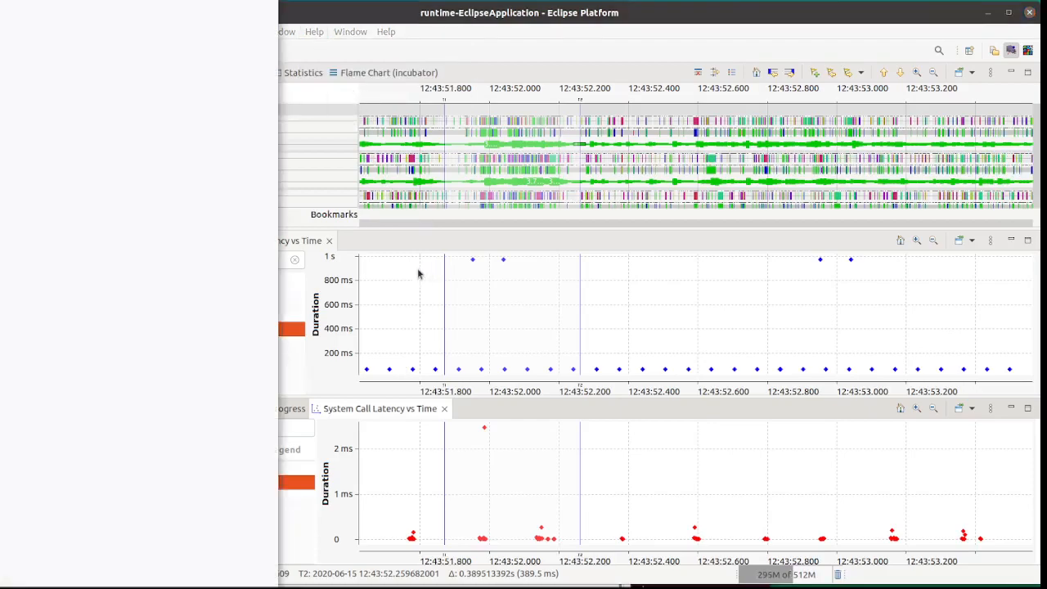
{"action": "key", "text": "alt+Tab"}
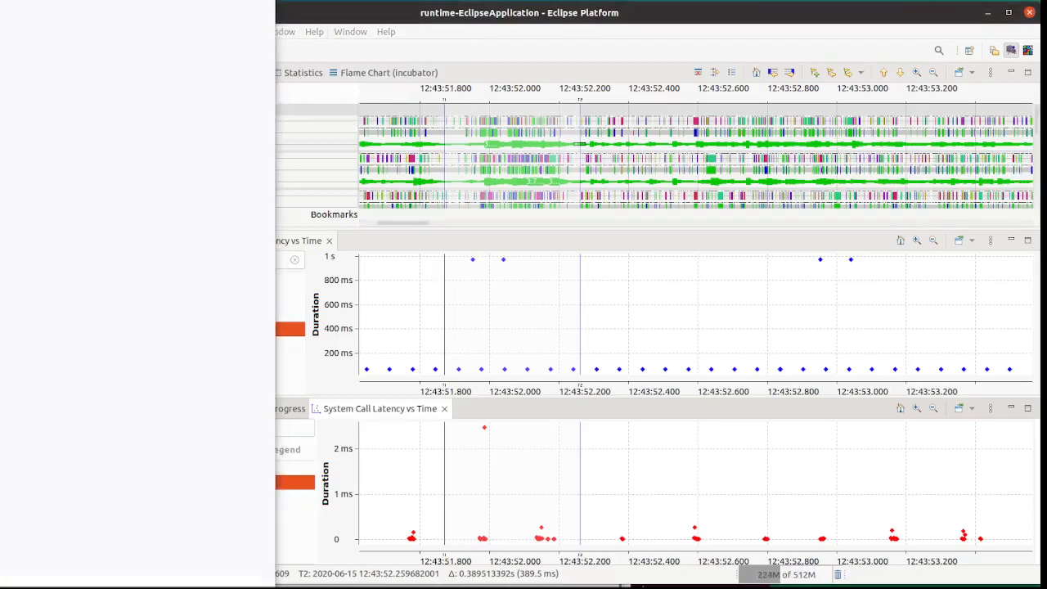